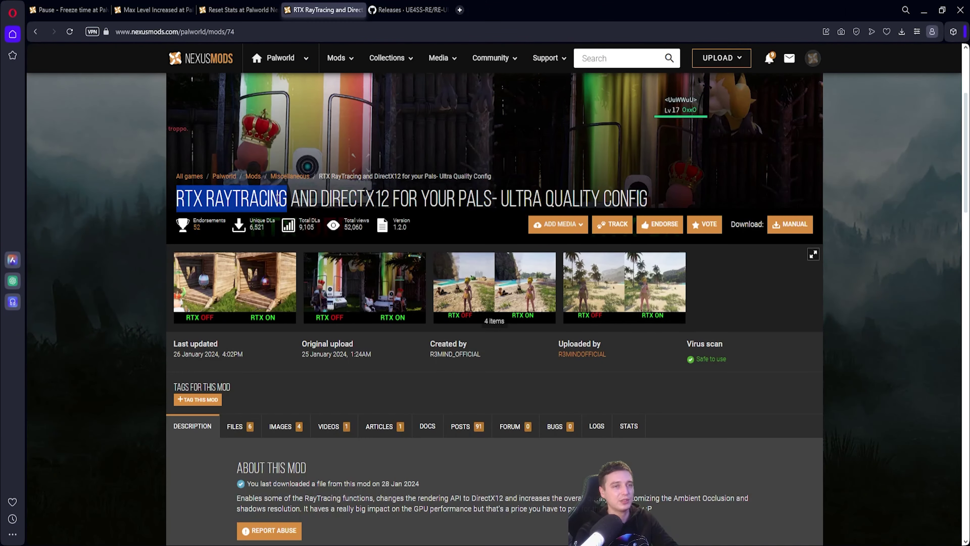
pyautogui.click(185, 199)
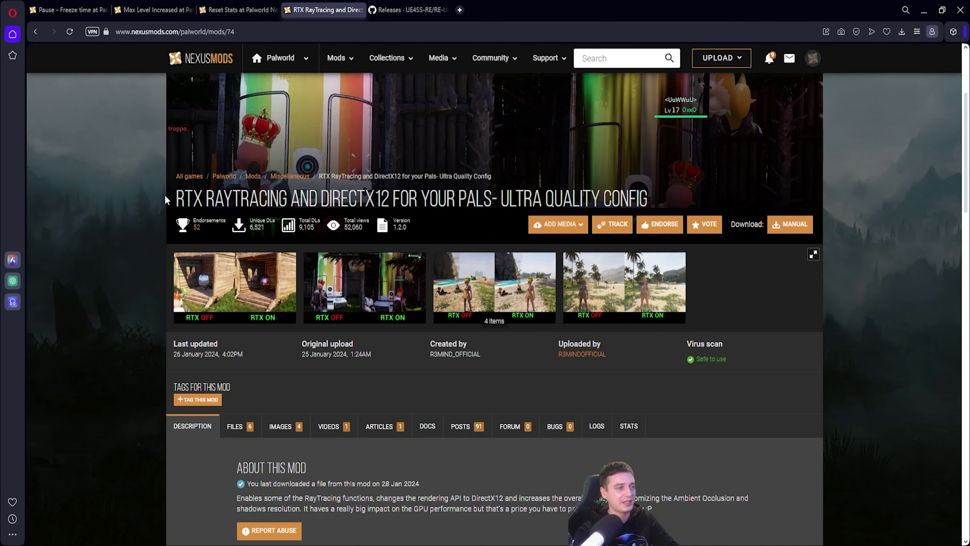
pyautogui.moveTo(181, 197); pyautogui.dragTo(288, 198)
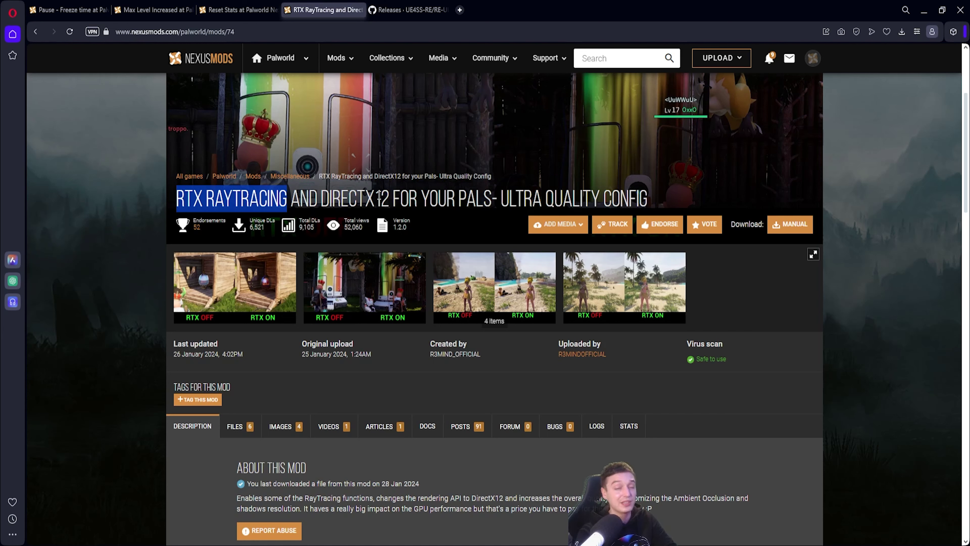
pyautogui.click(526, 198)
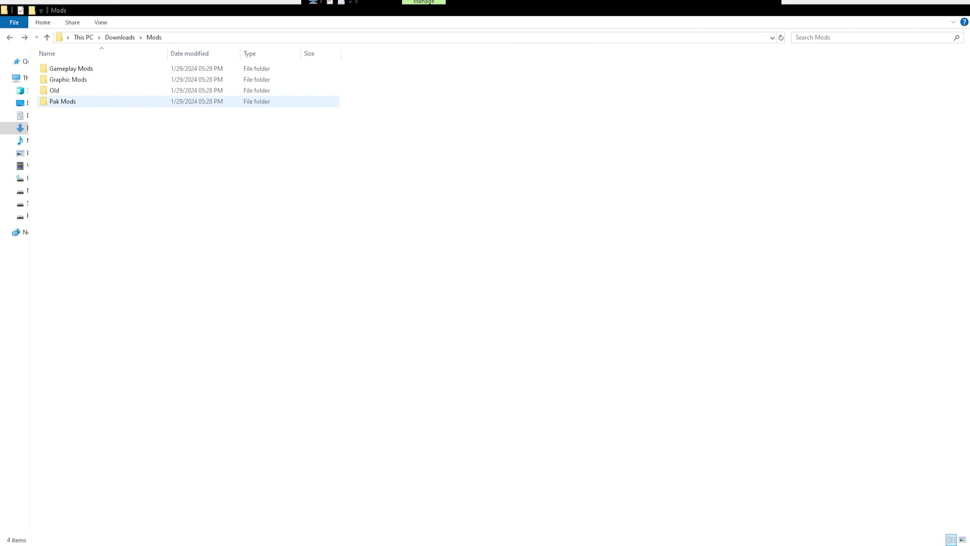
# - Look inside the Pak Mods folder in Downloads\Mods and return to the Mods folder
pyautogui.doubleClick(63, 101)
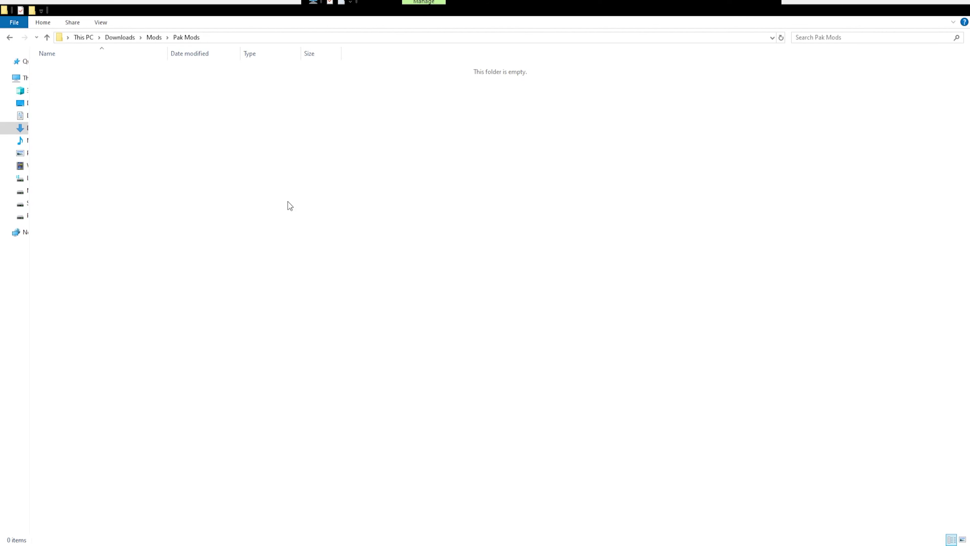
pyautogui.hotkey('alt', 'Left')
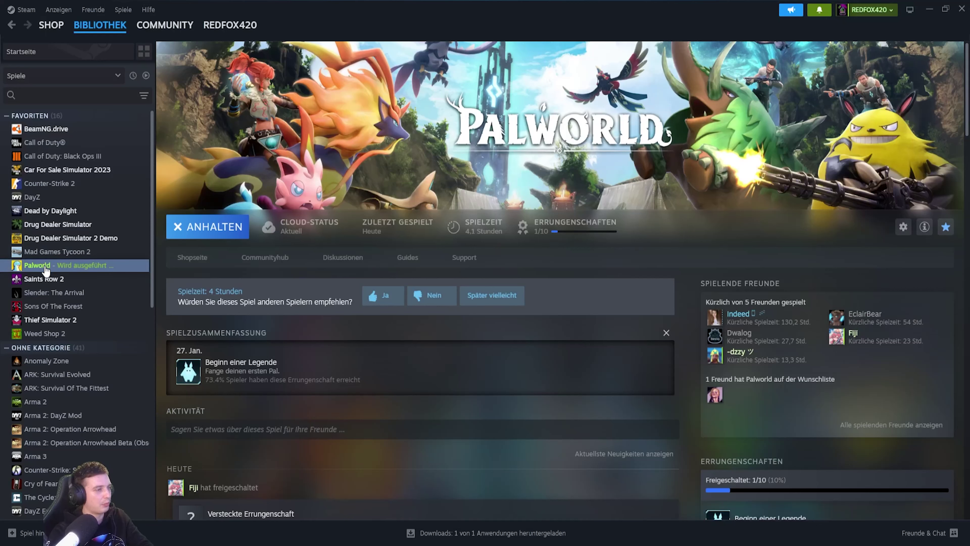
# - Browse Palworld's local game files from the Steam library
pyautogui.rightClick(40, 268)
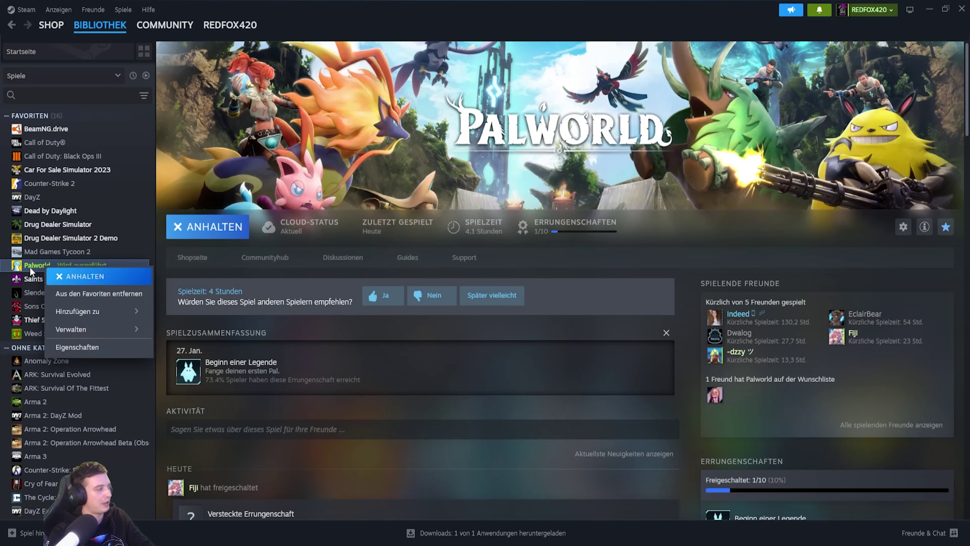
pyautogui.moveTo(94, 329)
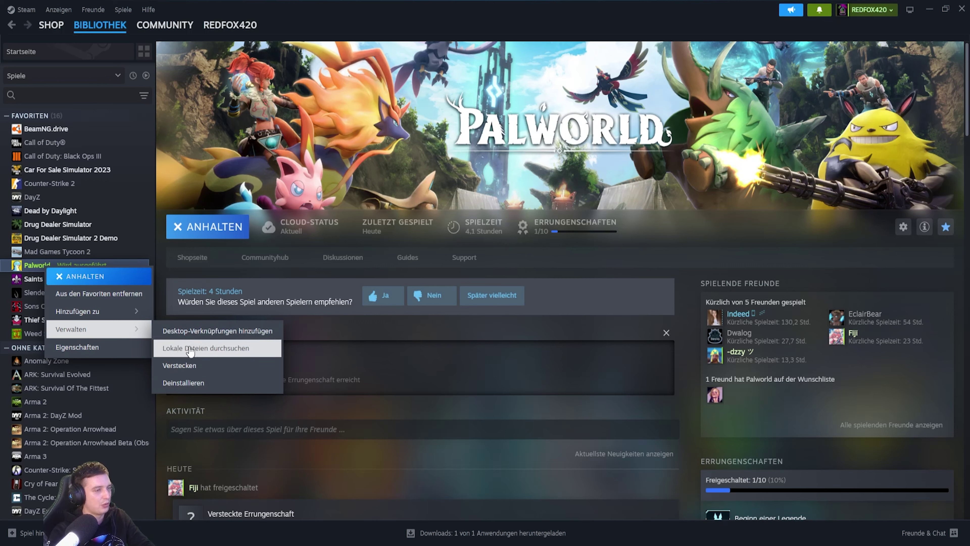
pyautogui.click(214, 347)
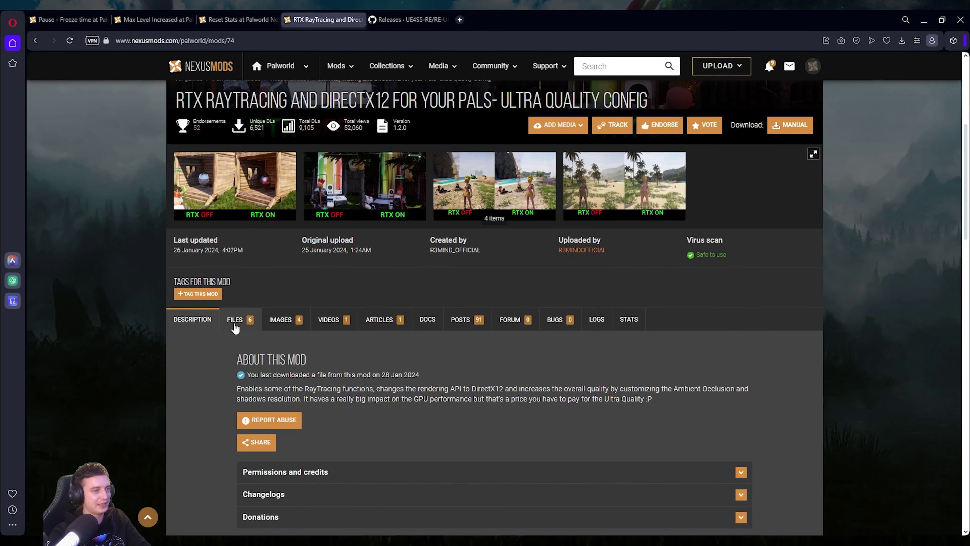
# - Download the optional UltraQualitySettings-12GB-VRAM file from the RTX RayTracing mod page with the free slow download
pyautogui.click(235, 321)
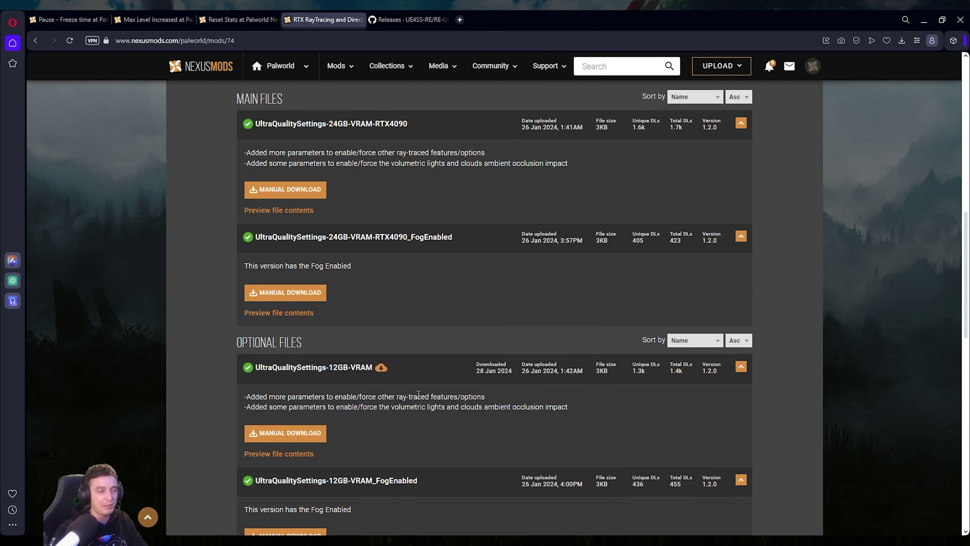
pyautogui.scroll(3, 534, 301)
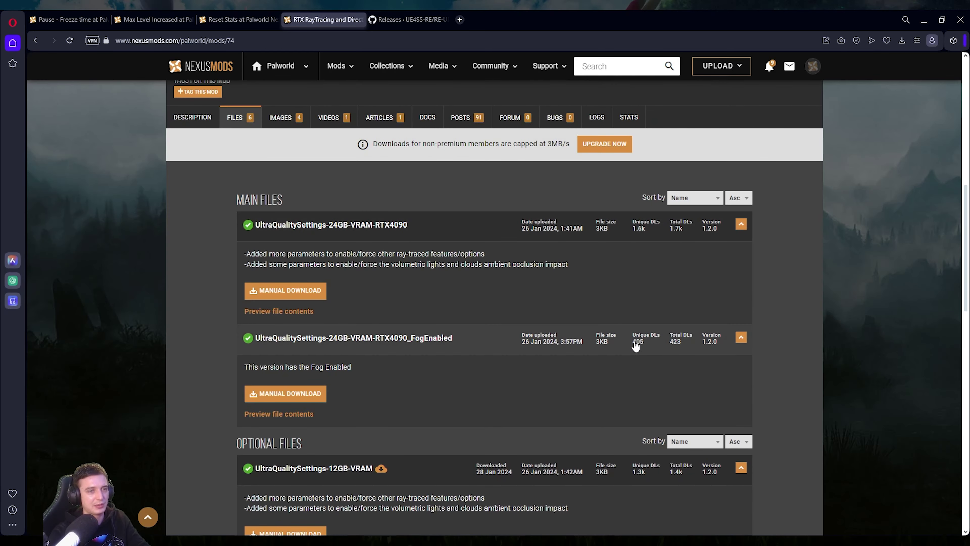
pyautogui.scroll(-3, 460, 403)
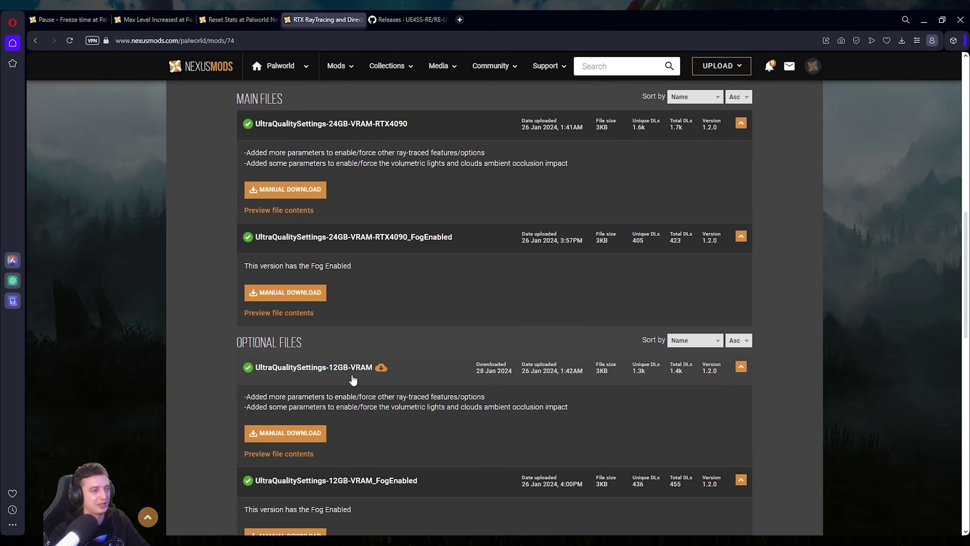
pyautogui.scroll(-5, 413, 396)
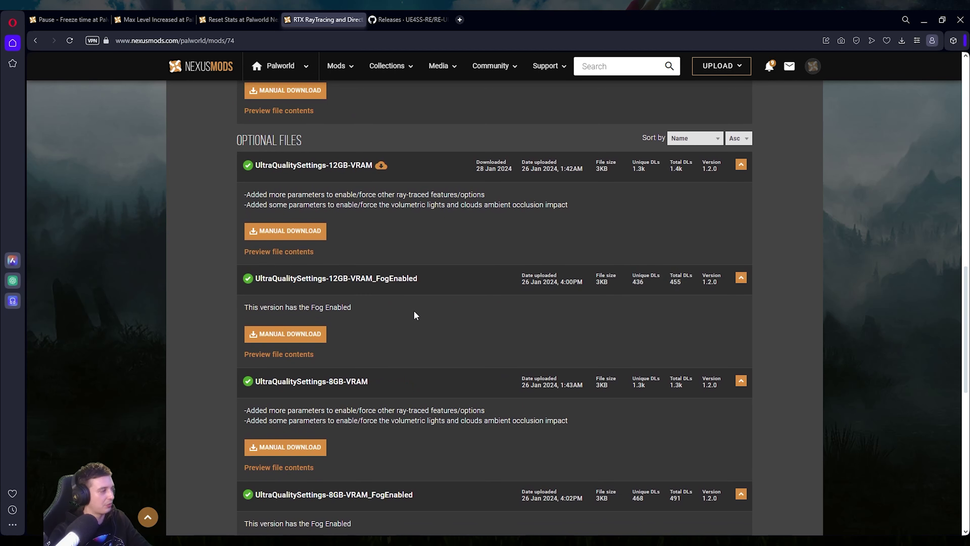
pyautogui.scroll(1, 390, 286)
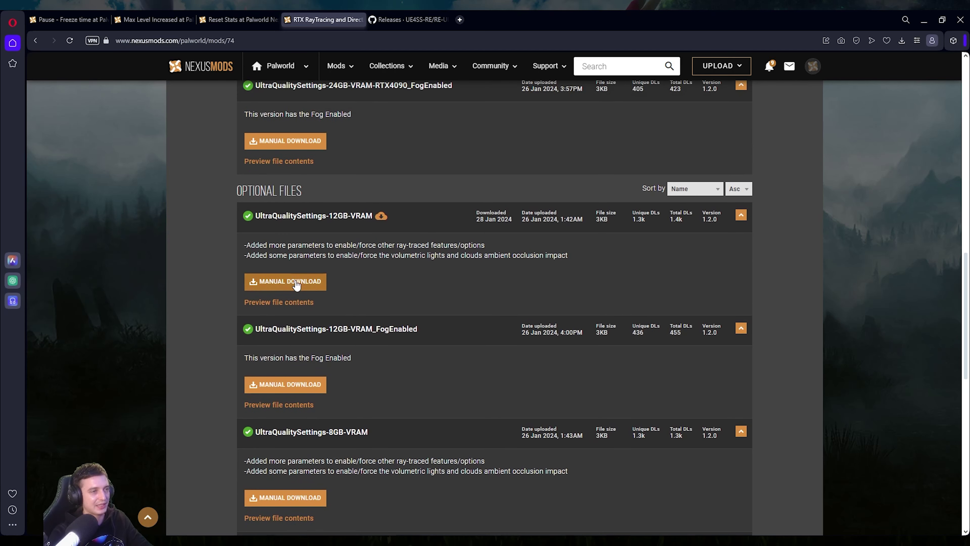
pyautogui.click(312, 284)
pyautogui.scroll(-3, 470, 340)
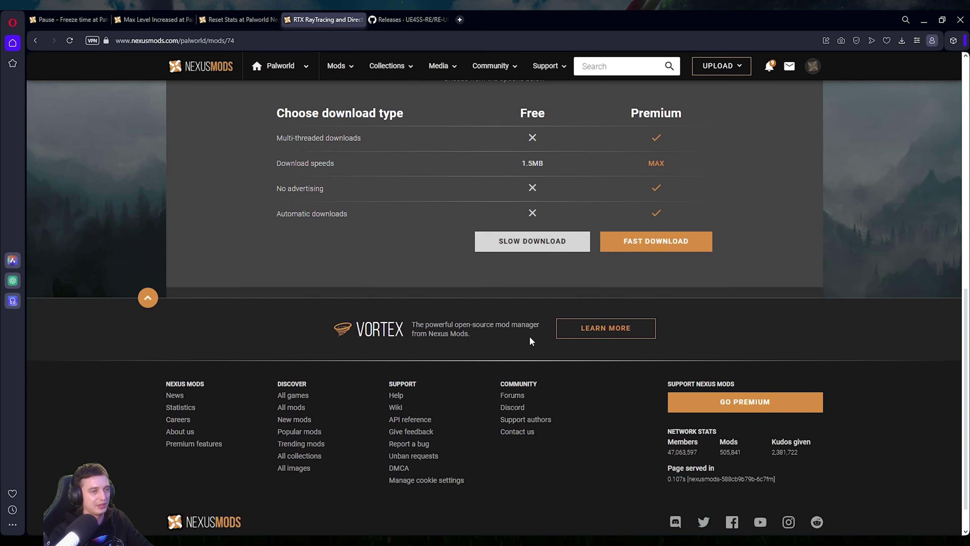
pyautogui.scroll(4, 525, 242)
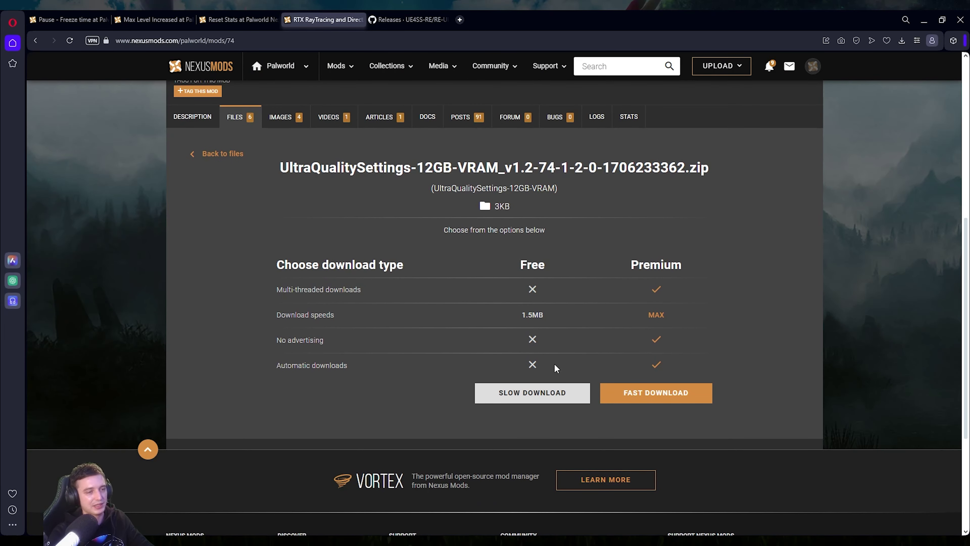
pyautogui.click(536, 396)
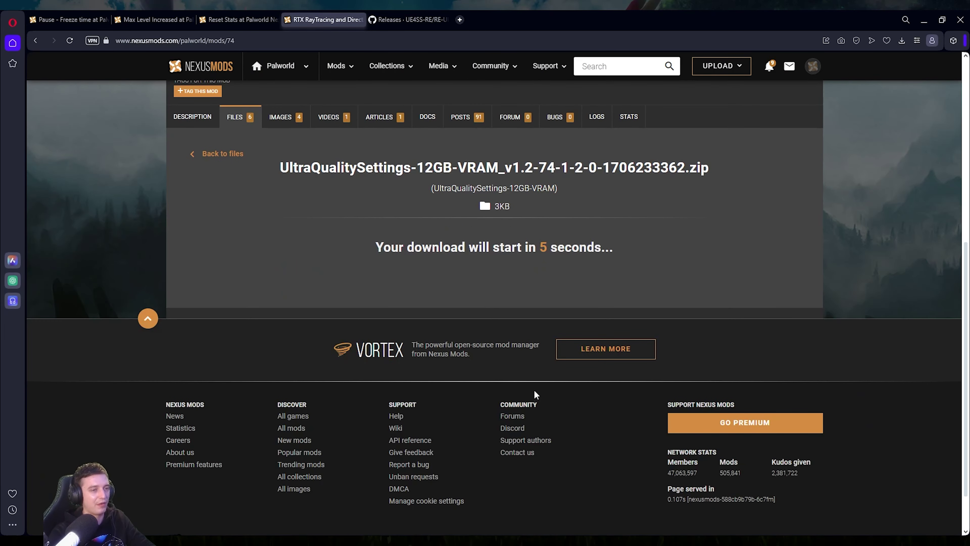
pyautogui.moveTo(440, 248); pyautogui.dragTo(646, 267)
pyautogui.click(646, 267)
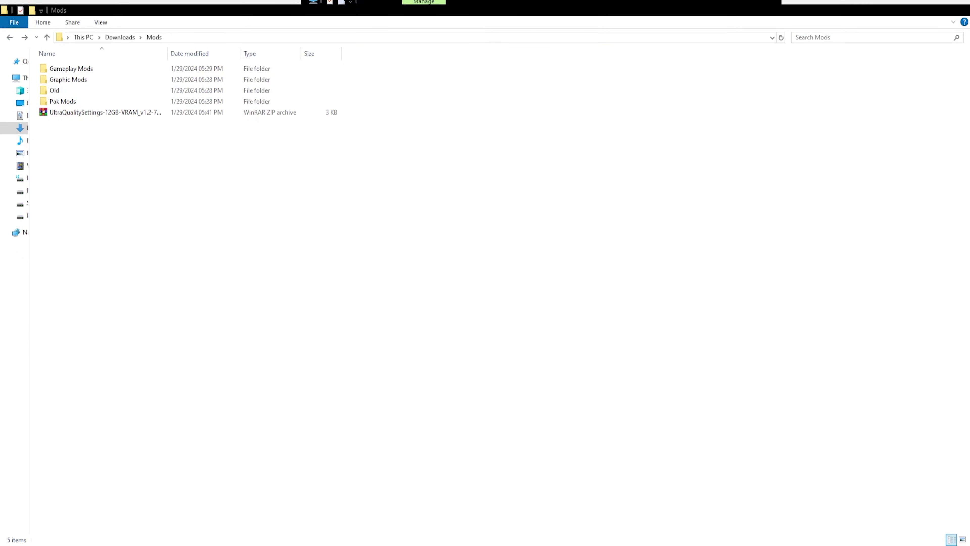
# - Extract the downloaded UltraQualitySettings-12GB-VRAM archive into its own folder in Mods and delete the ZIP
pyautogui.click(103, 112)
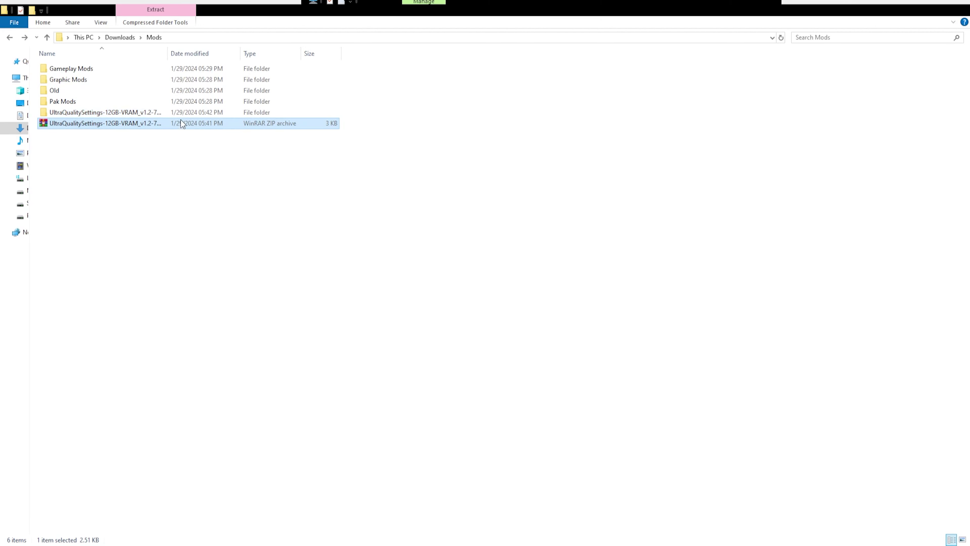
pyautogui.press('Delete')
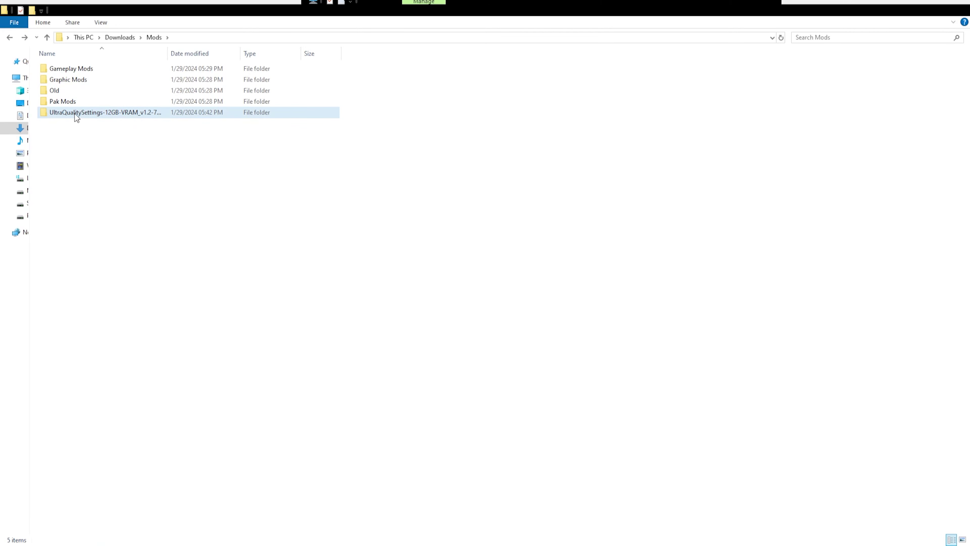
# - Open the extracted UltraQualitySettings-12GB-VRAM_v1.2 folder, read the _README_ install instructions and locate the Engine file
pyautogui.doubleClick(66, 113)
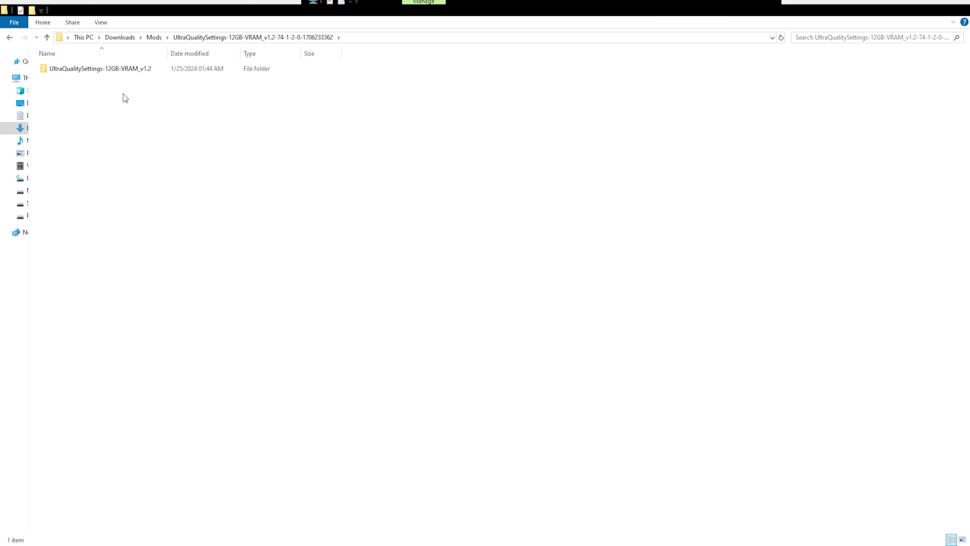
pyautogui.doubleClick(131, 71)
pyautogui.hotkey('alt', 'Left')
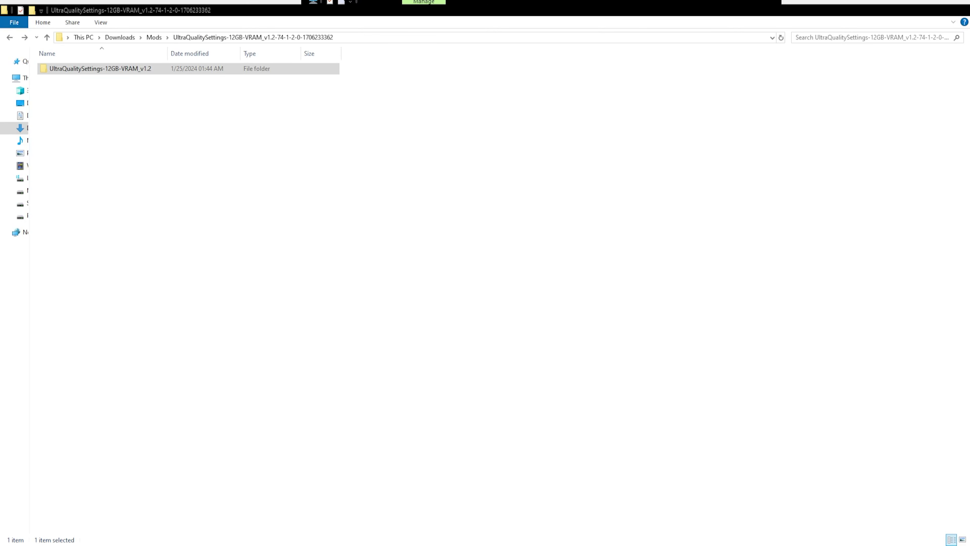
pyautogui.doubleClick(133, 72)
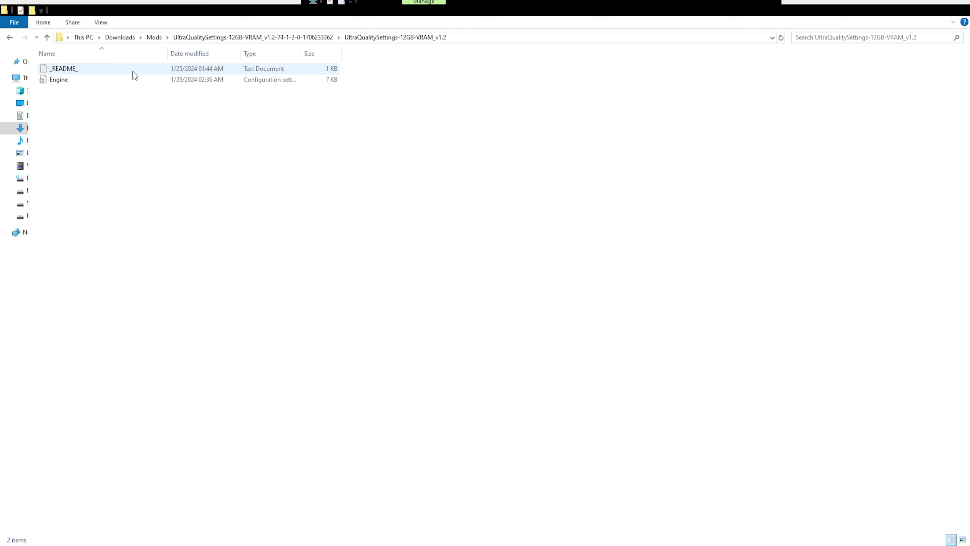
pyautogui.click(98, 73)
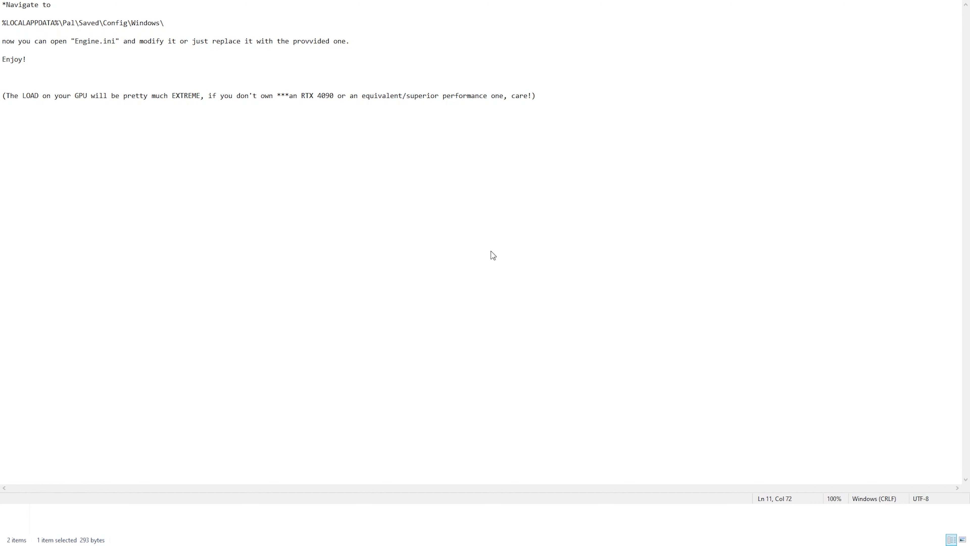
pyautogui.hotkey('alt', 'Tab')
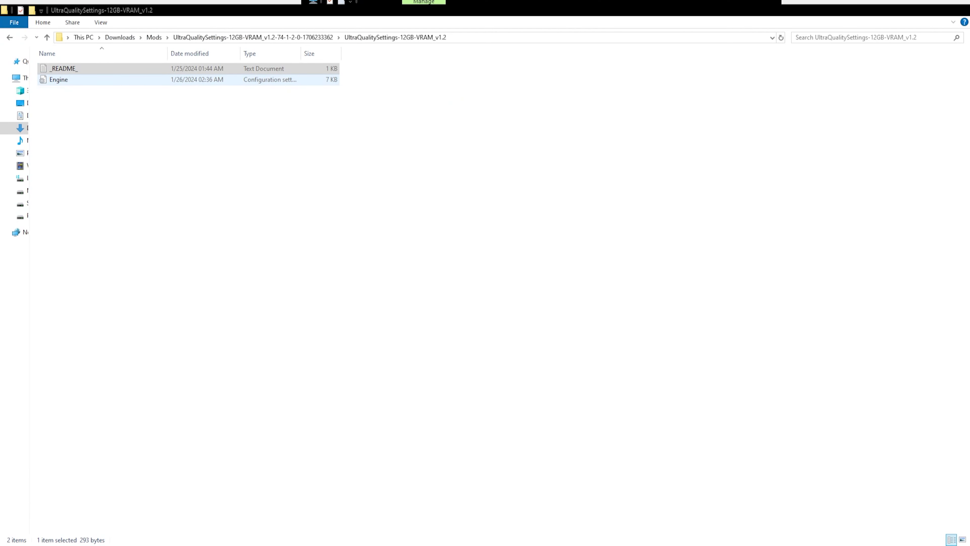
pyautogui.click(95, 79)
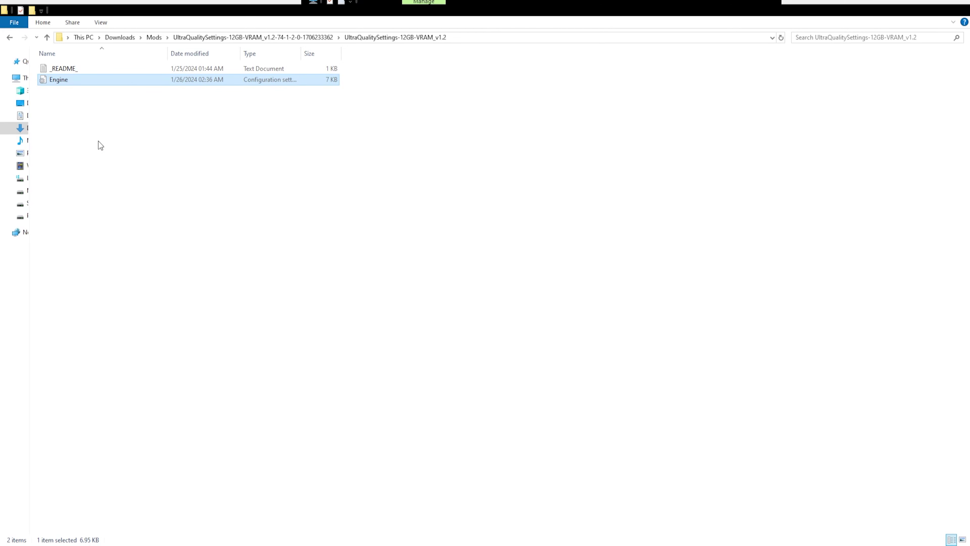
pyautogui.click(100, 146)
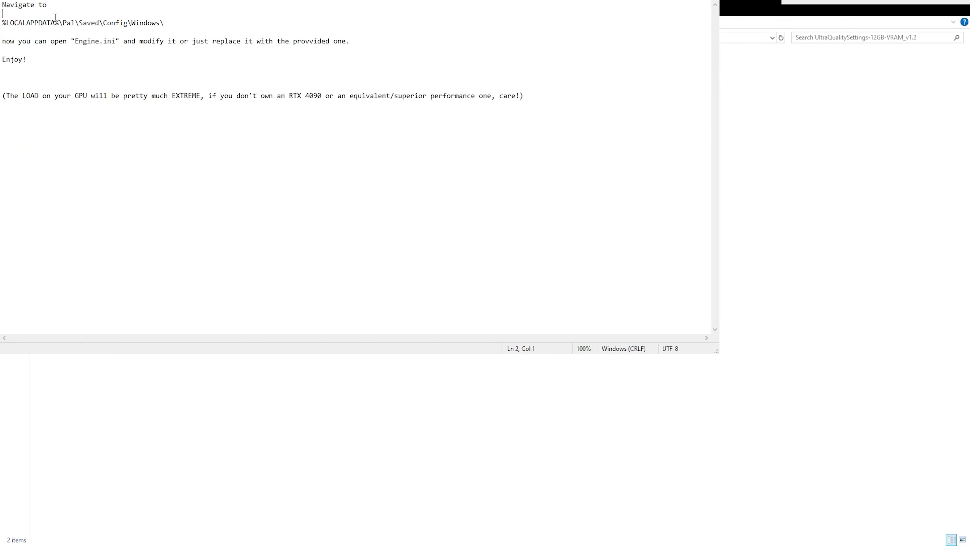
# - Copy the config path %LOCALAPPDATA%\Pal\Saved\Config\Windows\ from the _README_ file, leaving its text intact
pyautogui.moveTo(2, 22); pyautogui.dragTo(161, 22)
pyautogui.hotkey('ctrl', 'c')
pyautogui.press('Delete')
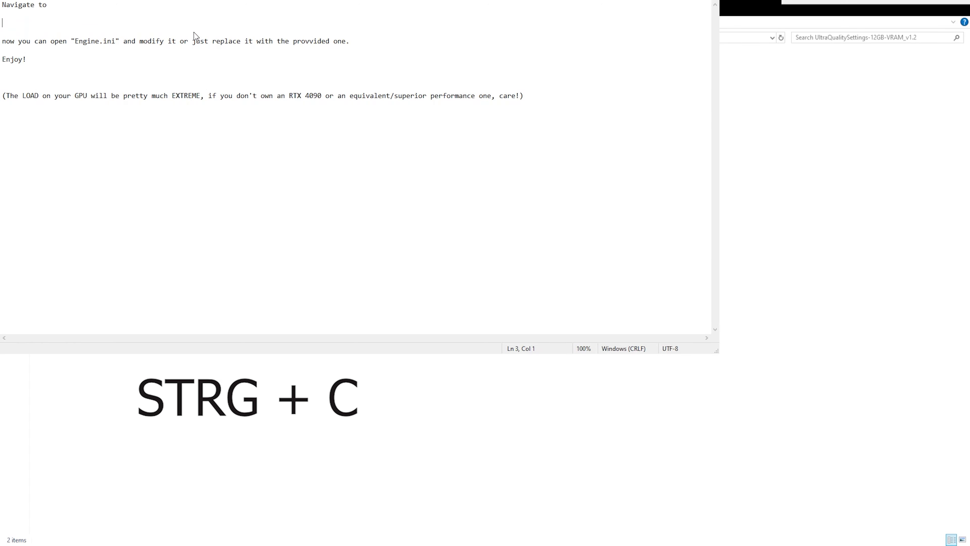
pyautogui.hotkey('ctrl', 'z')
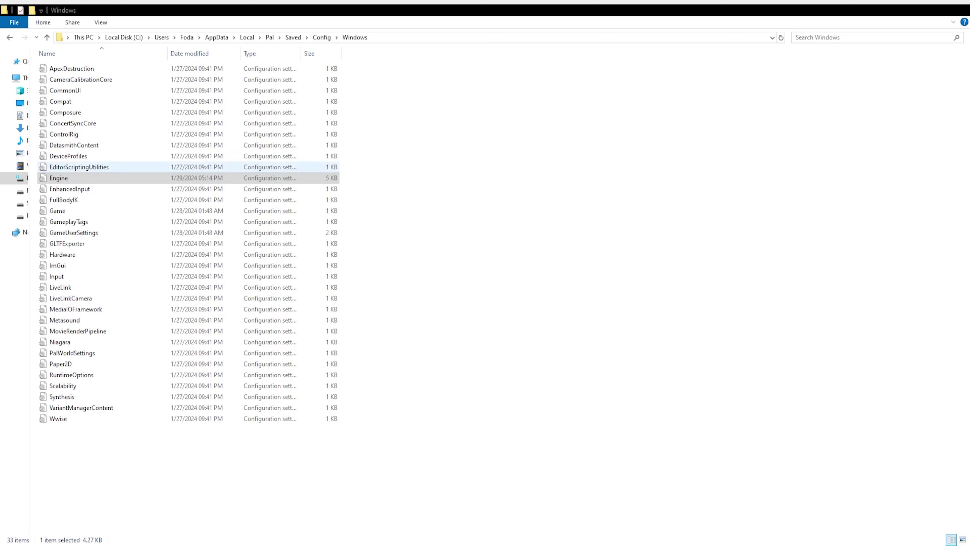
# - Paste the mod's Engine file into Palworld's Saved\Config\Windows folder, overwriting the existing Engine file
pyautogui.click(97, 178)
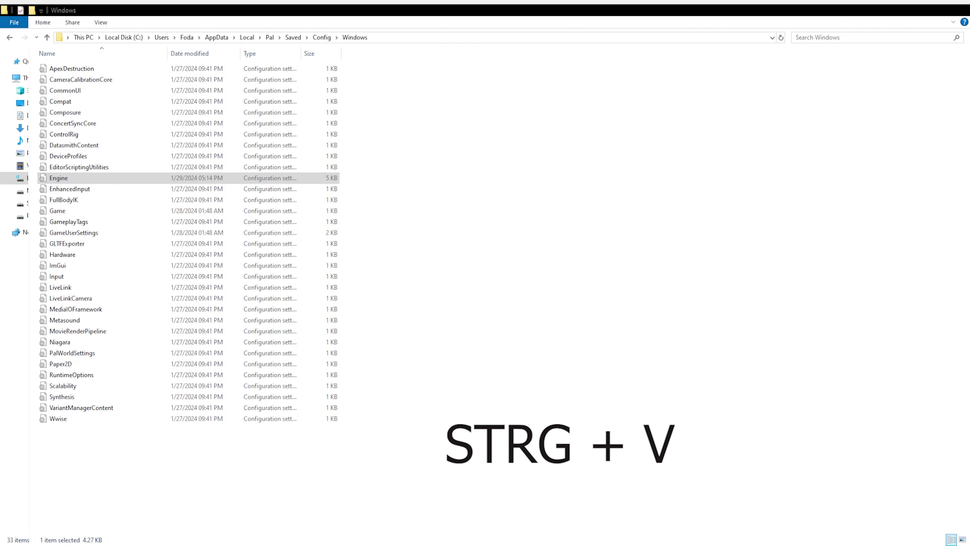
pyautogui.click(421, 197)
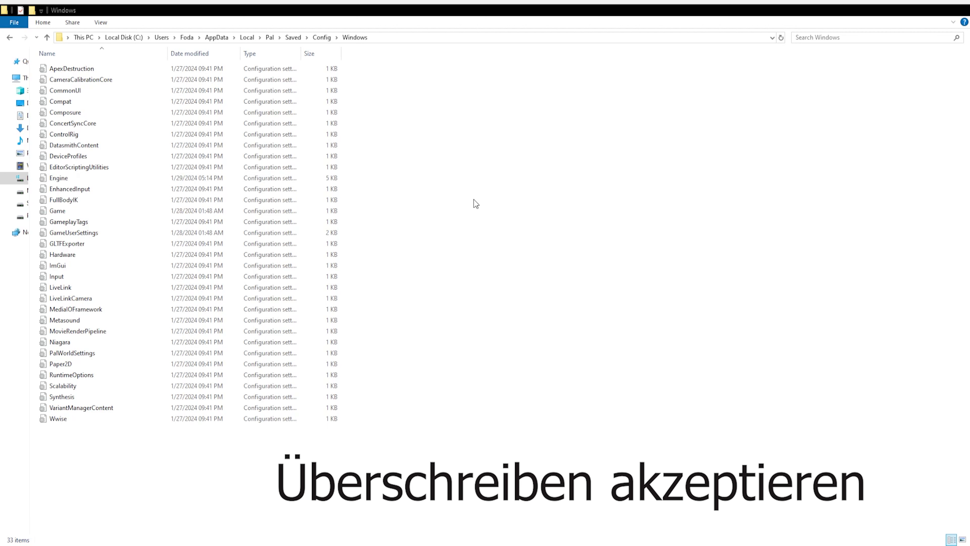
pyautogui.hotkey('ctrl', 'v')
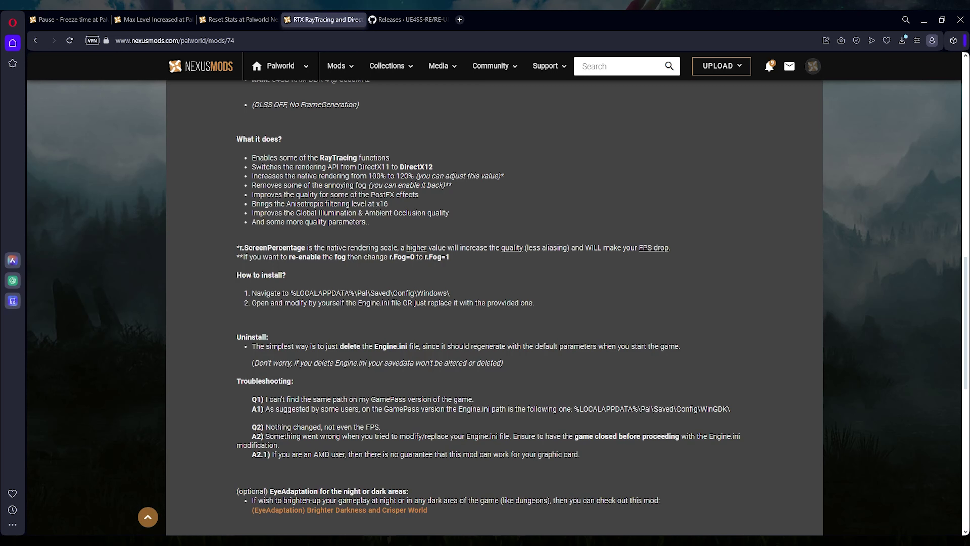
# - Read the mod page's troubleshooting section for the Engine.ini path used by the GamePass version
pyautogui.scroll(-1, 494, 306)
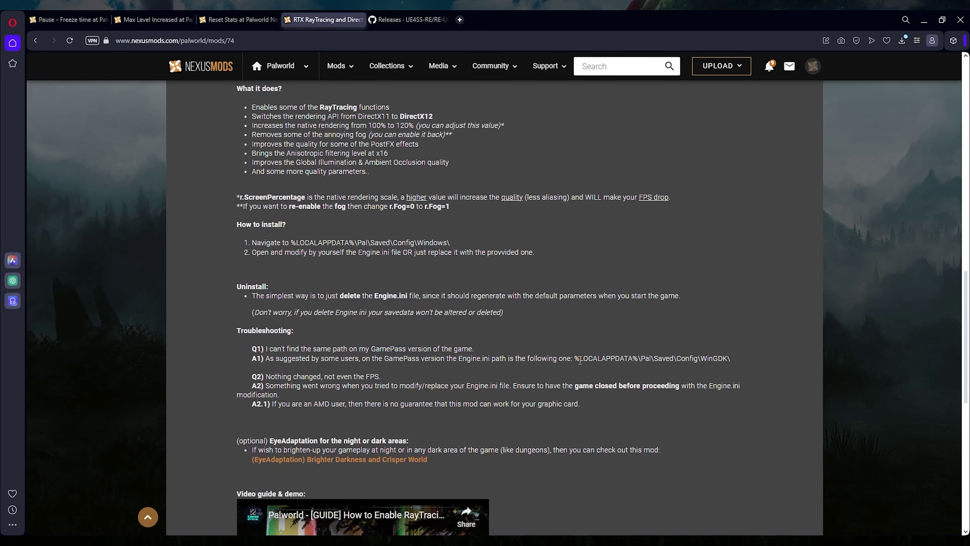
pyautogui.moveTo(574, 359); pyautogui.dragTo(595, 358)
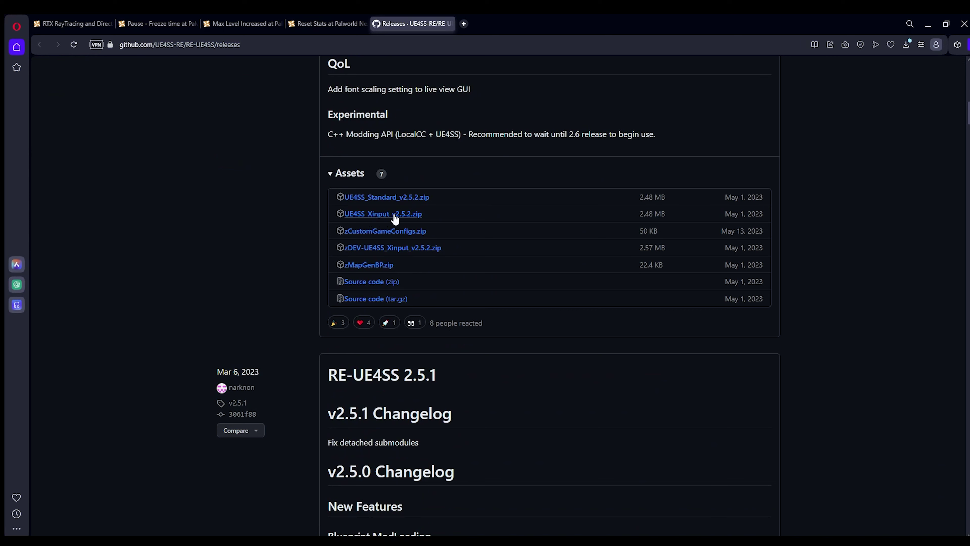
# - Download UE4SS_Xinput_v2.5.2.zip from the RE-UE4SS releases page on GitHub
pyautogui.click(407, 216)
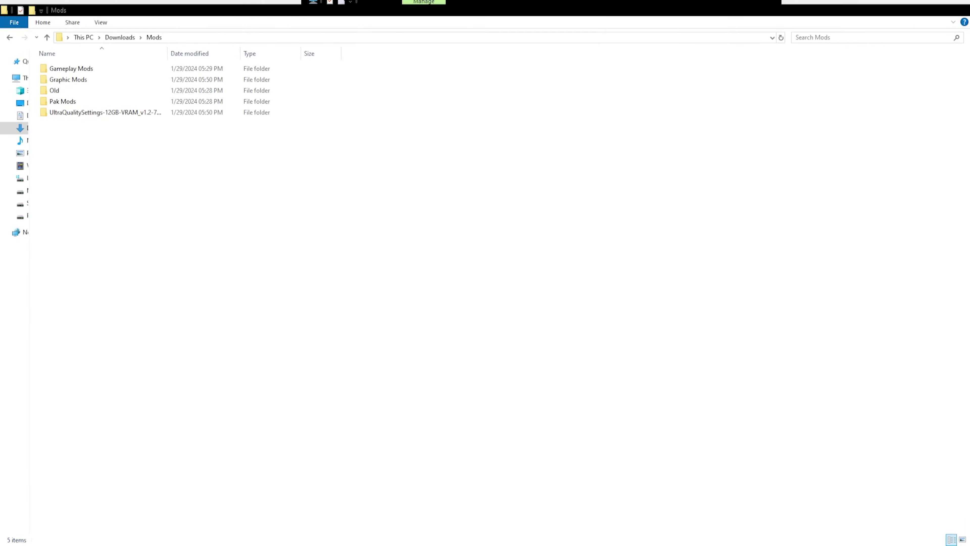
# - Check the UltraQualitySettings-12GB-VRAM_v1.2 folder inside Graphic Mods and delete the leftover UltraQualitySettings folder from Mods
pyautogui.doubleClick(80, 80)
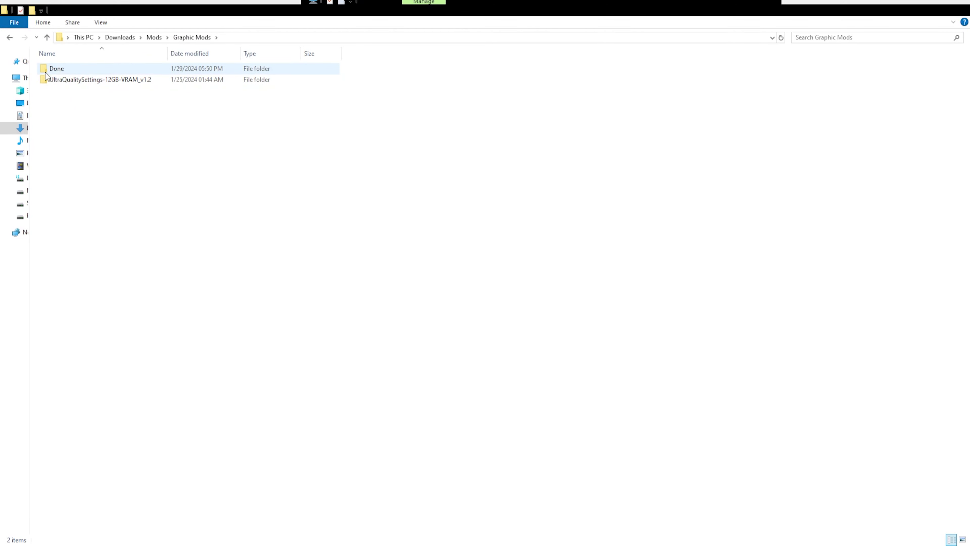
pyautogui.doubleClick(83, 81)
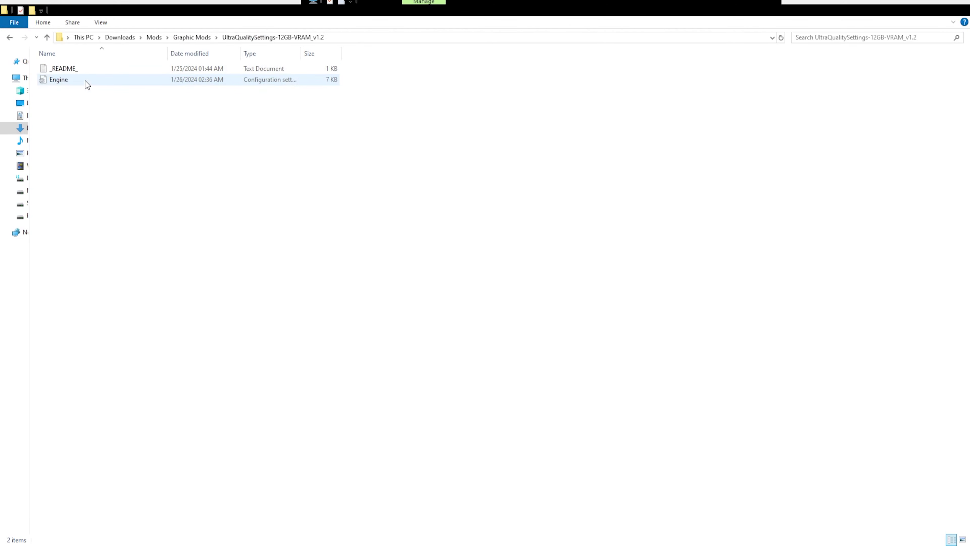
pyautogui.hotkey('alt', 'Left')
pyautogui.press('Delete')
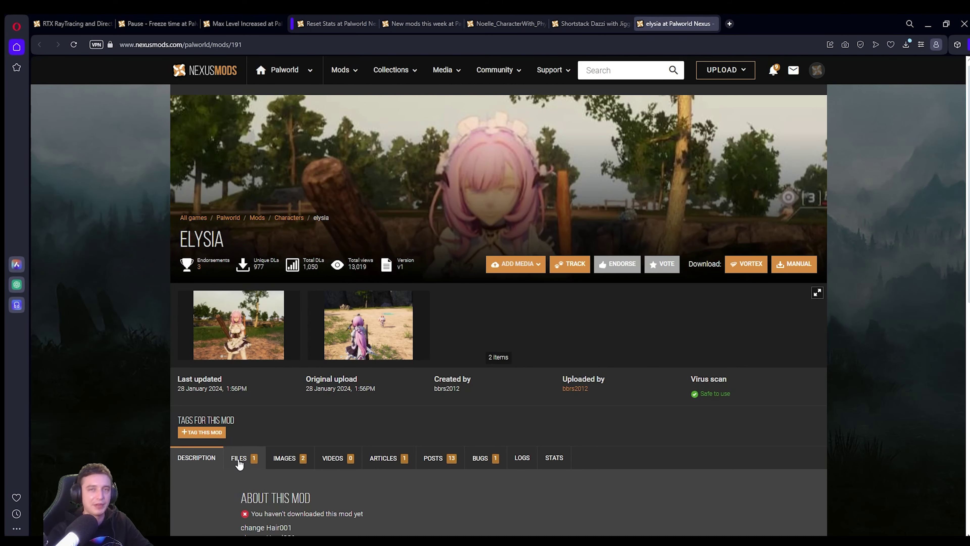
# - Download the Honkai_Impact_3rd_Elysia main file manually from the elysia mod page on Nexus Mods
pyautogui.scroll(-3, 239, 464)
pyautogui.click(240, 357)
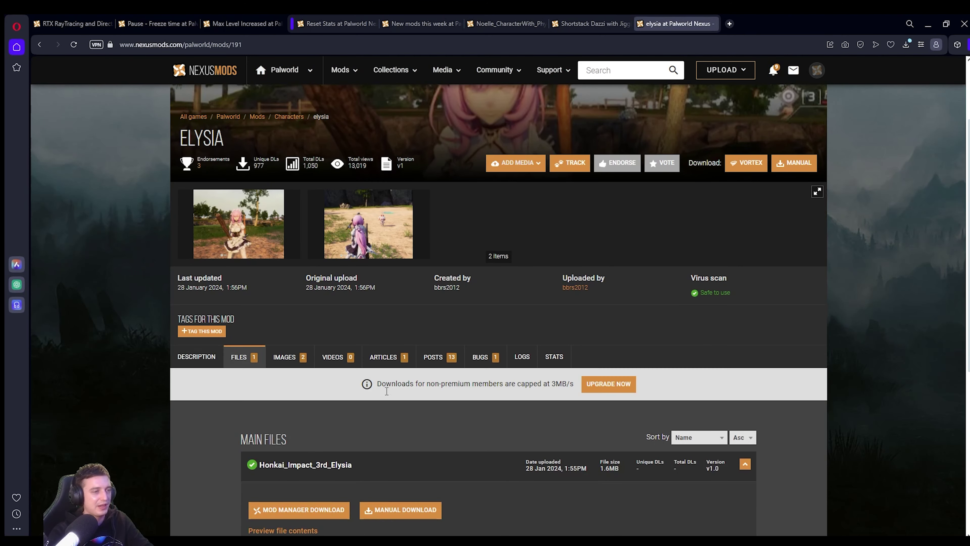
pyautogui.scroll(-2, 457, 430)
pyautogui.click(400, 445)
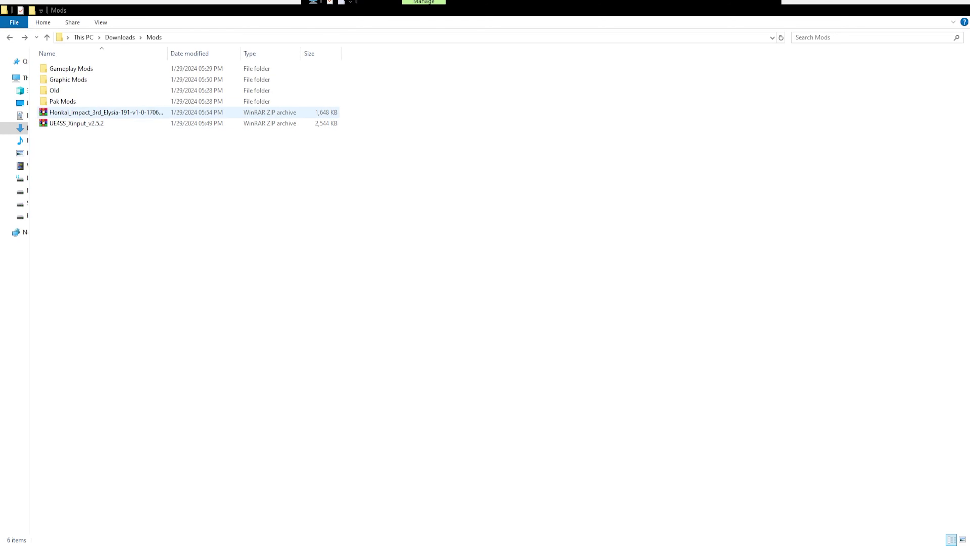
# - Extract the Honkai_Impact_3rd_Elysia archive into its own folder within Mods and check the extracted files
pyautogui.click(99, 114)
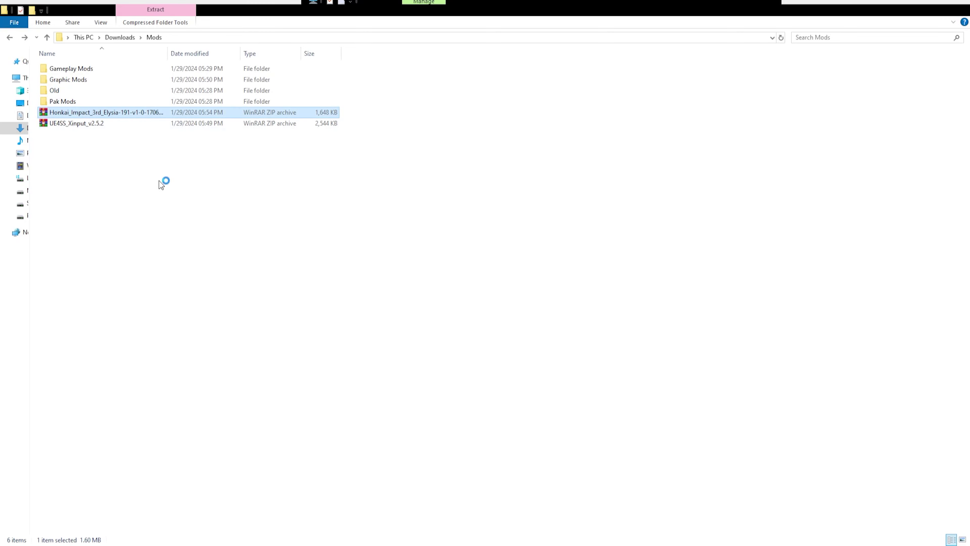
pyautogui.click(92, 94)
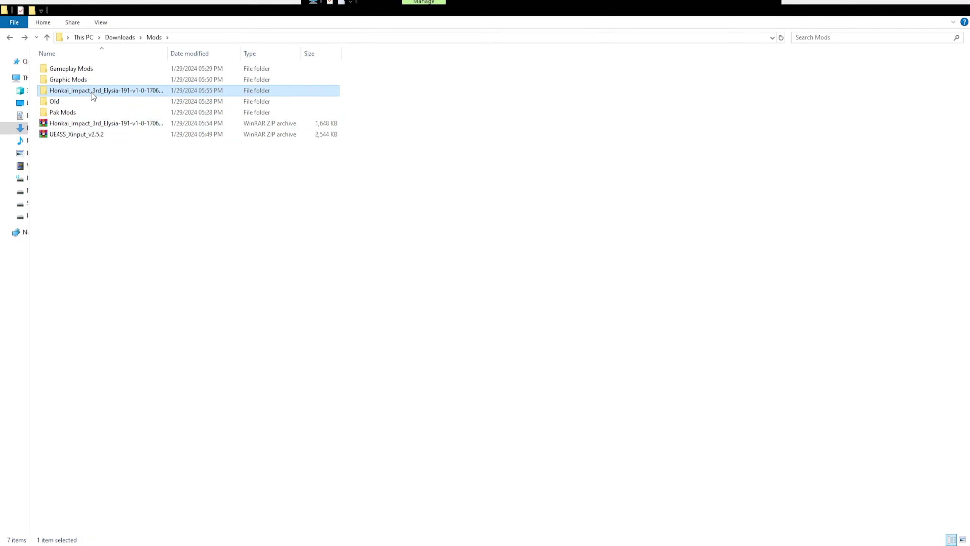
pyautogui.doubleClick(164, 89)
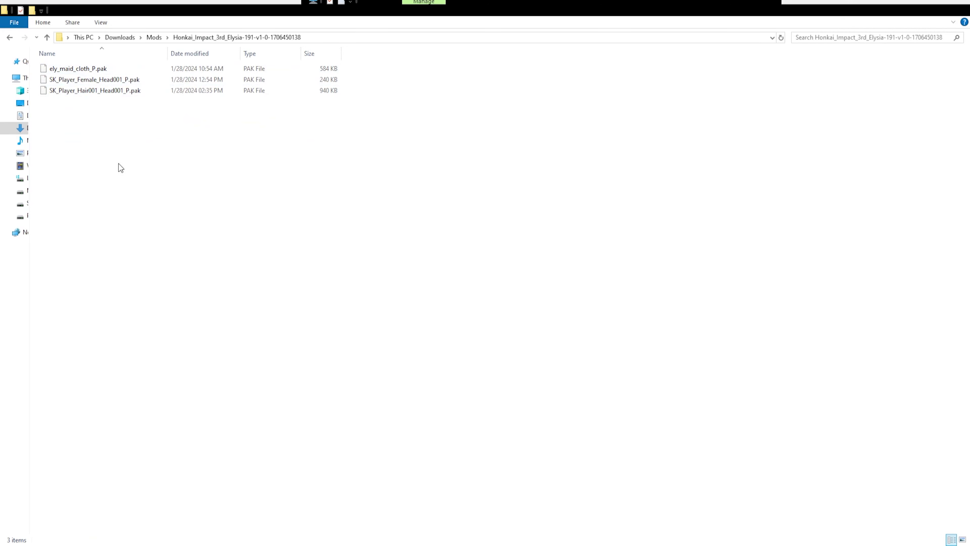
pyautogui.press('BackSpace')
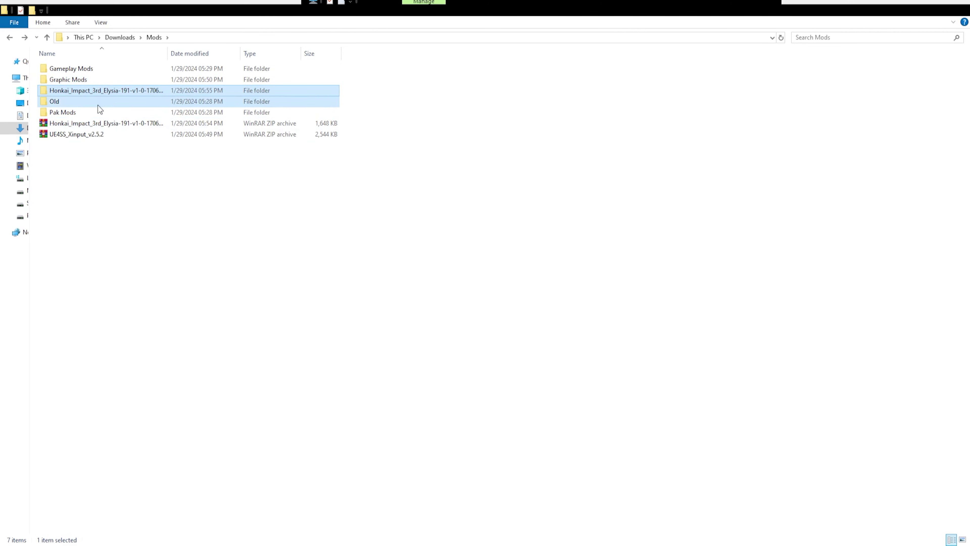
# - Move the extracted Honkai_Impact_3rd_Elysia folder into Pak Mods and open it there
pyautogui.moveTo(98, 105); pyautogui.dragTo(93, 115)
pyautogui.doubleClick(100, 102)
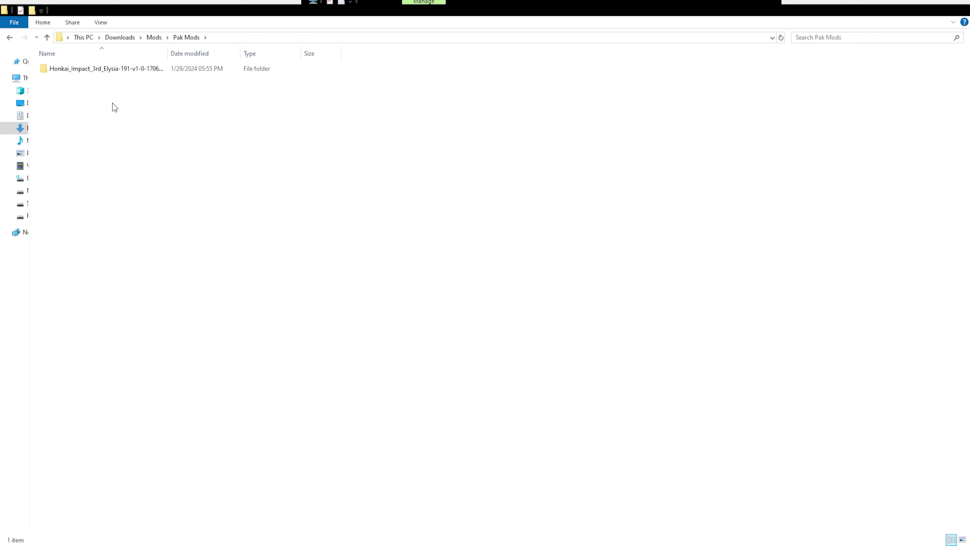
pyautogui.doubleClick(127, 73)
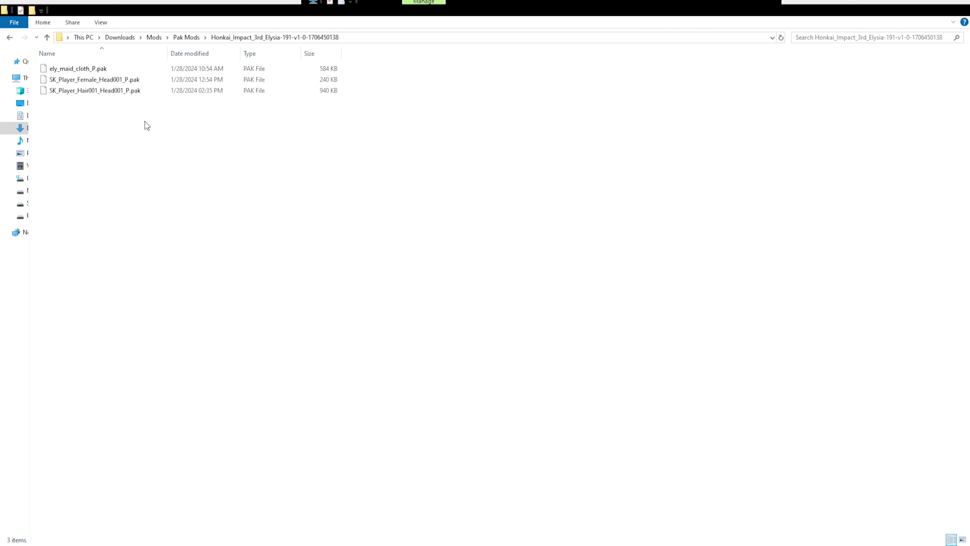